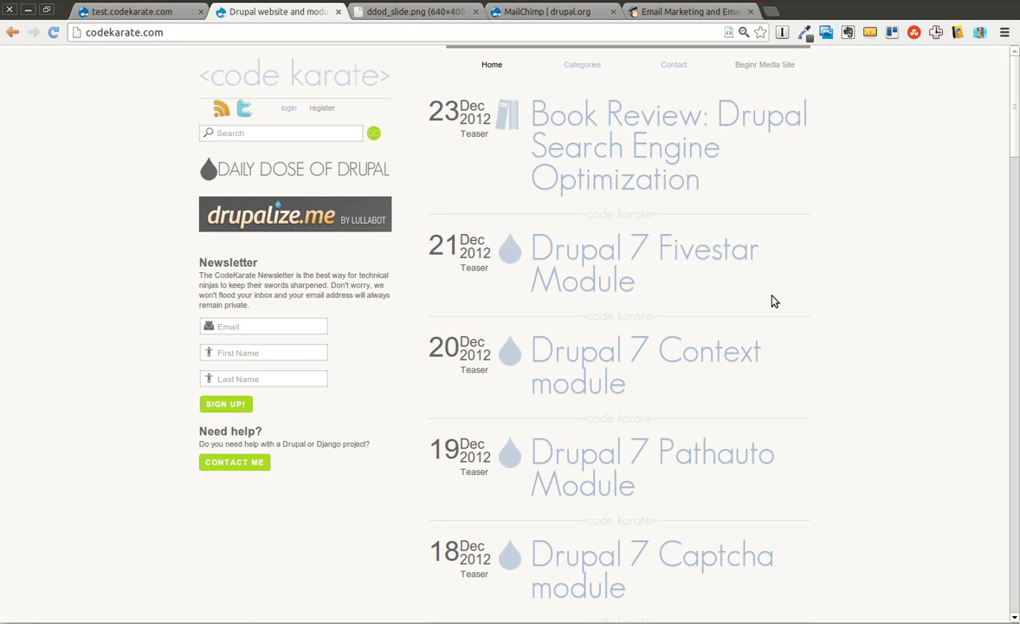
# Step: Open the Daily Dose of Drupal video list on codekarate.com, view the slide image, and return
pyautogui.click(342, 173)
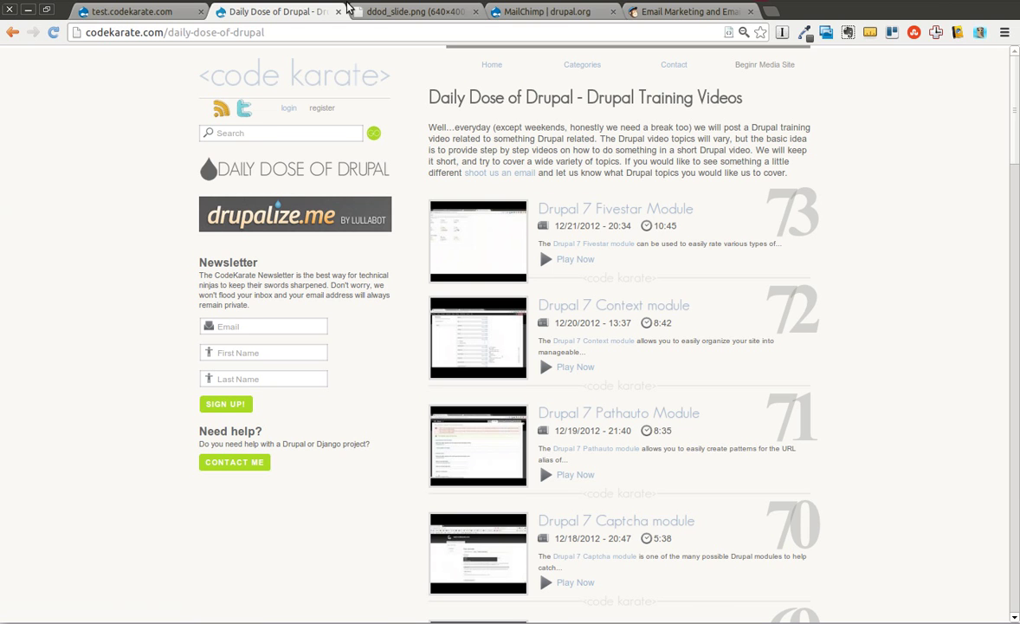
pyautogui.click(371, 13)
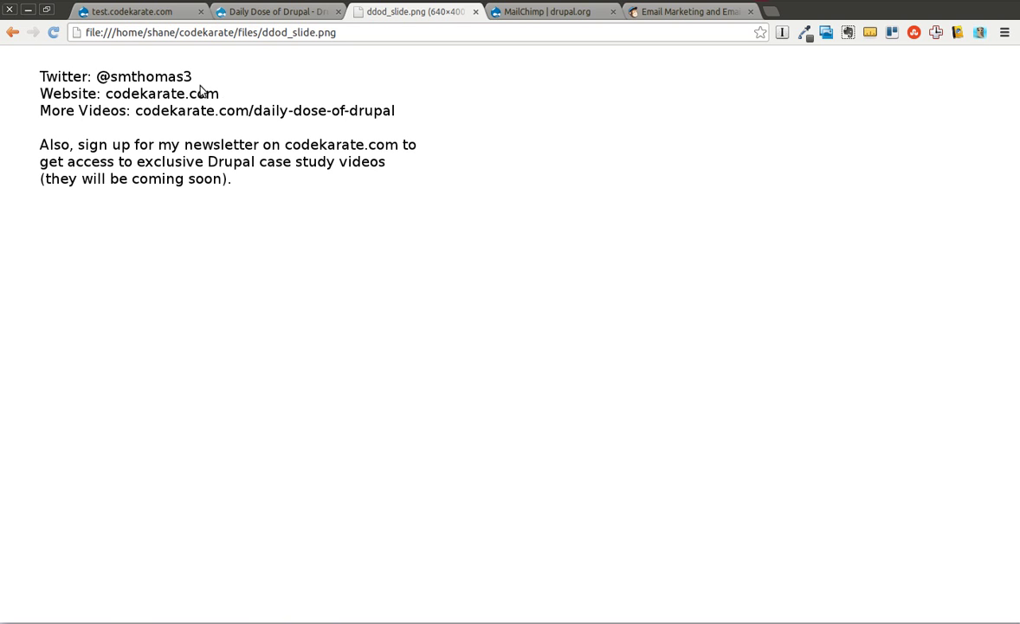
pyautogui.click(259, 13)
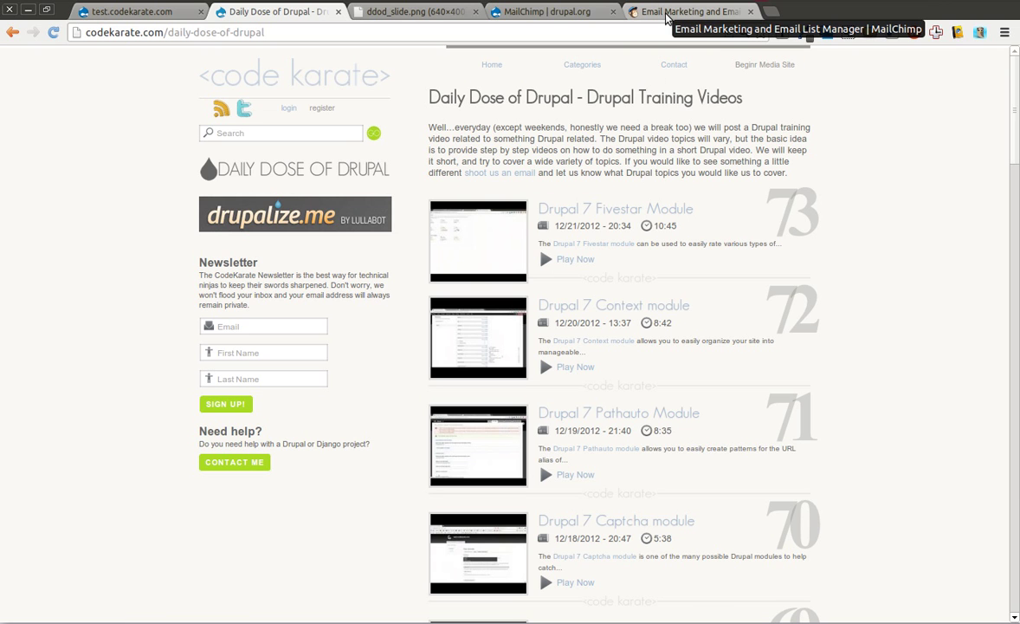
# Step: View the MailChimp homepage, then the MailChimp module project page on drupal.org
pyautogui.click(666, 14)
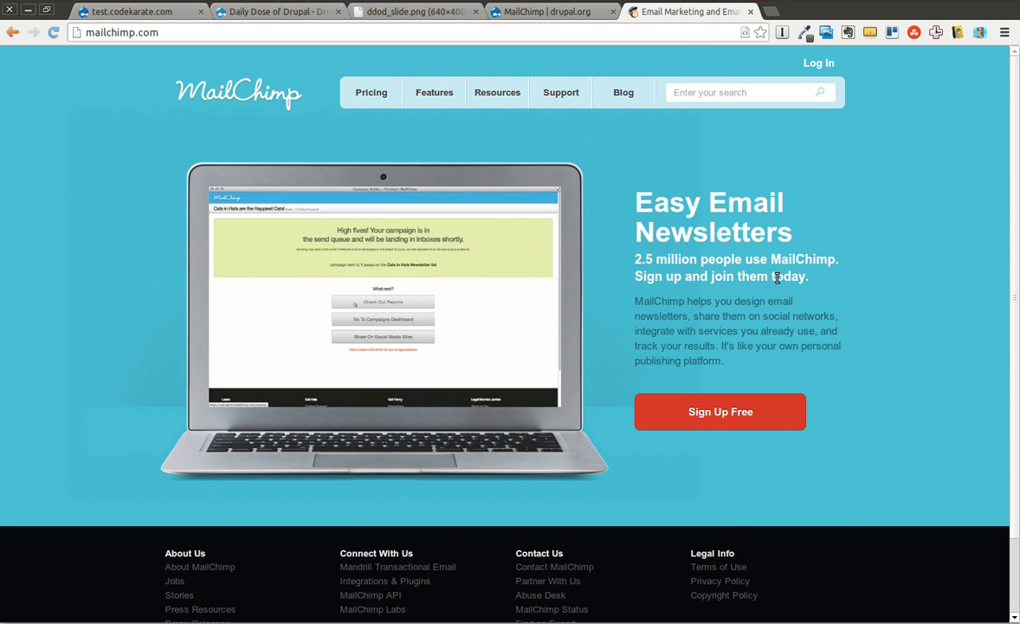
pyautogui.click(571, 13)
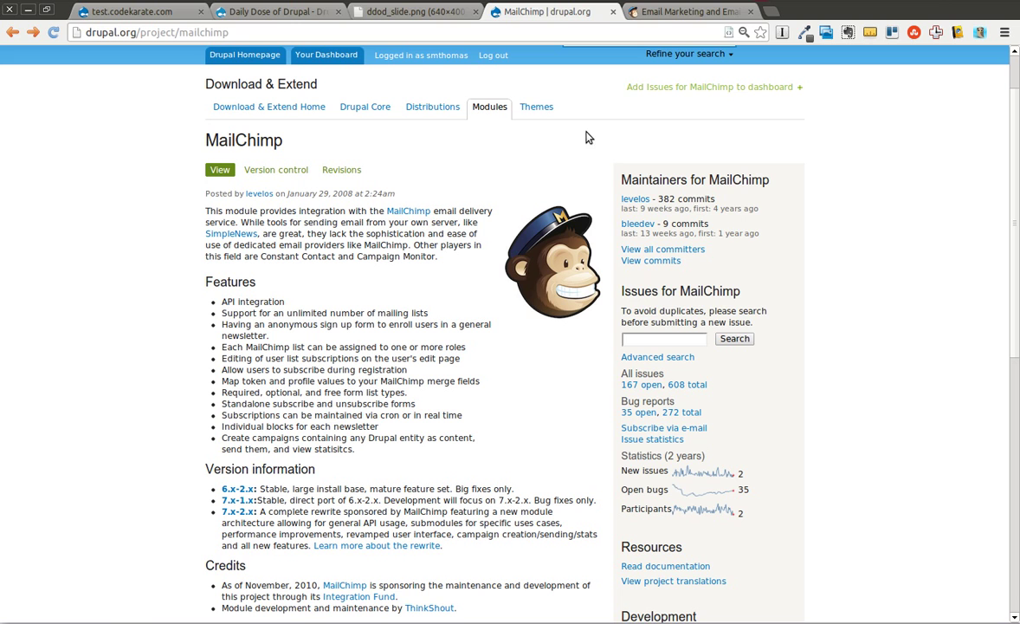
# Step: Compare the MailChimp homepage and module page, then go back to the Daily Dose of Drupal list
pyautogui.click(657, 14)
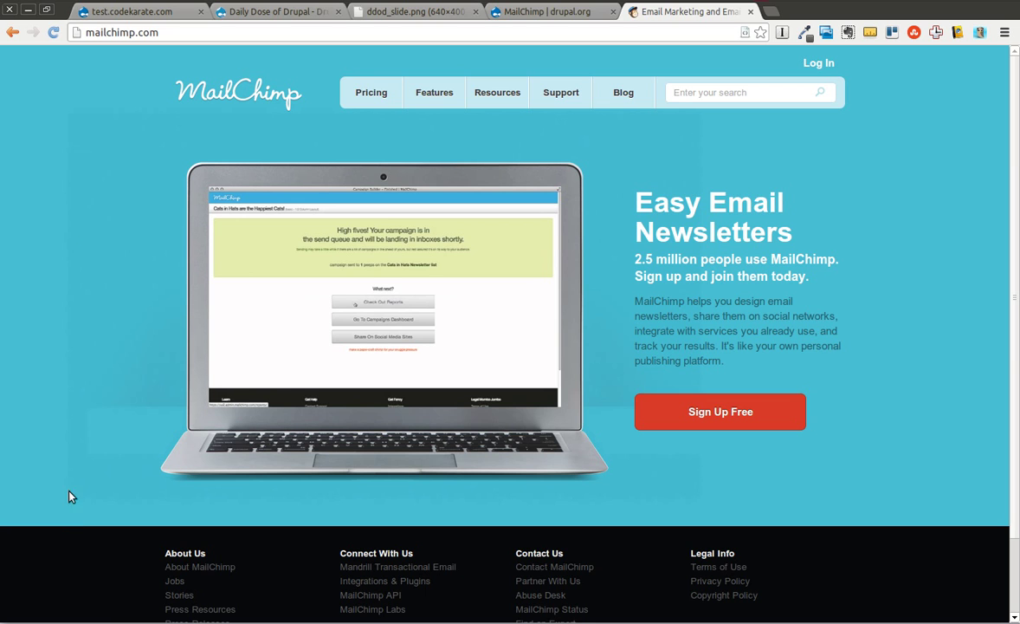
pyautogui.click(536, 12)
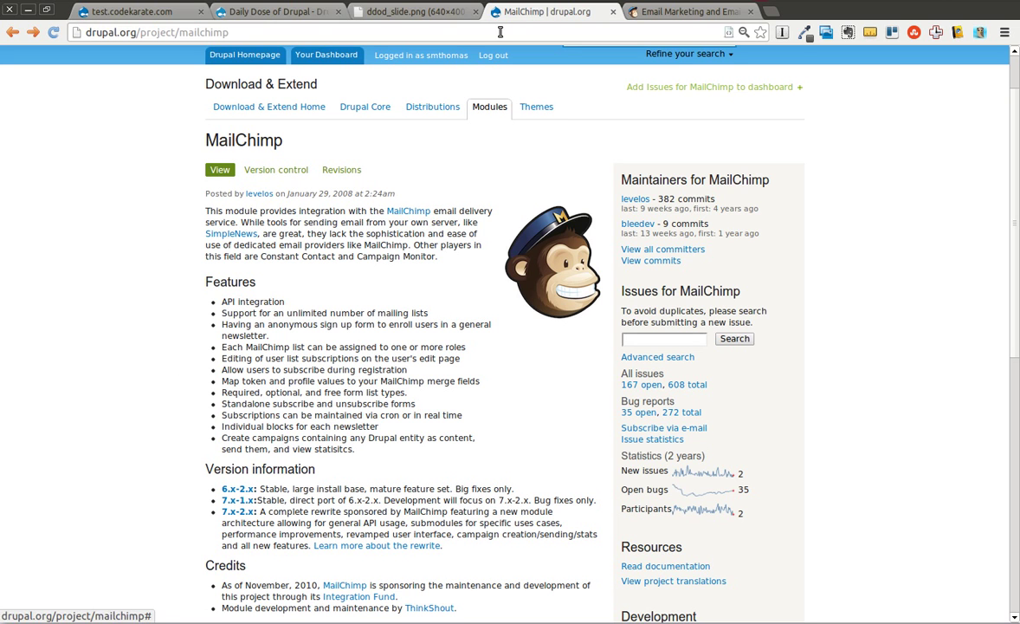
pyautogui.click(264, 12)
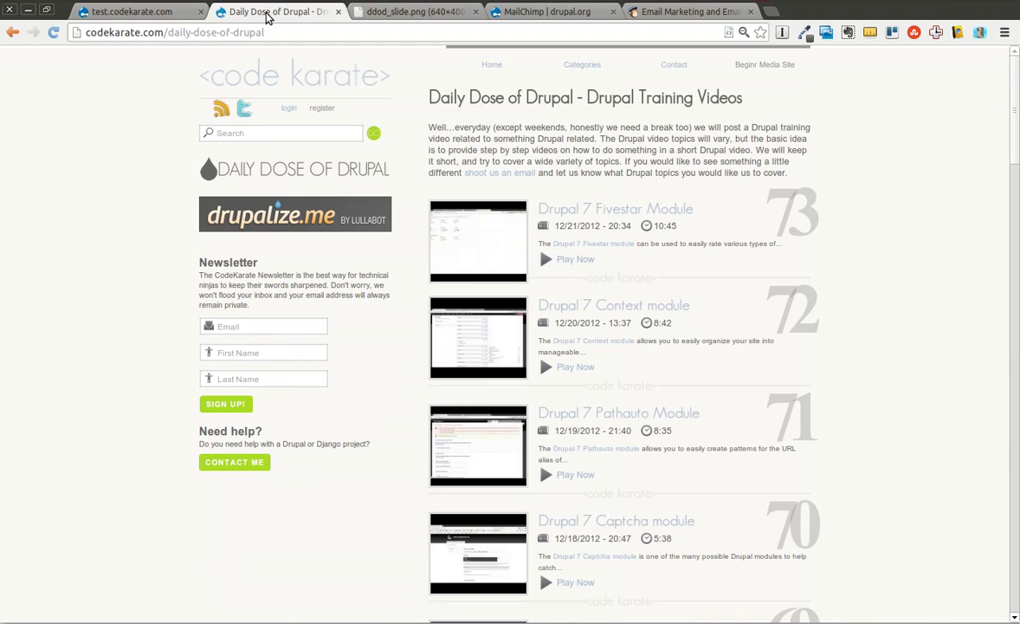
# Step: On test.codekarate.com, go to Modules and open the MailChimp Lists configuration
pyautogui.click(161, 18)
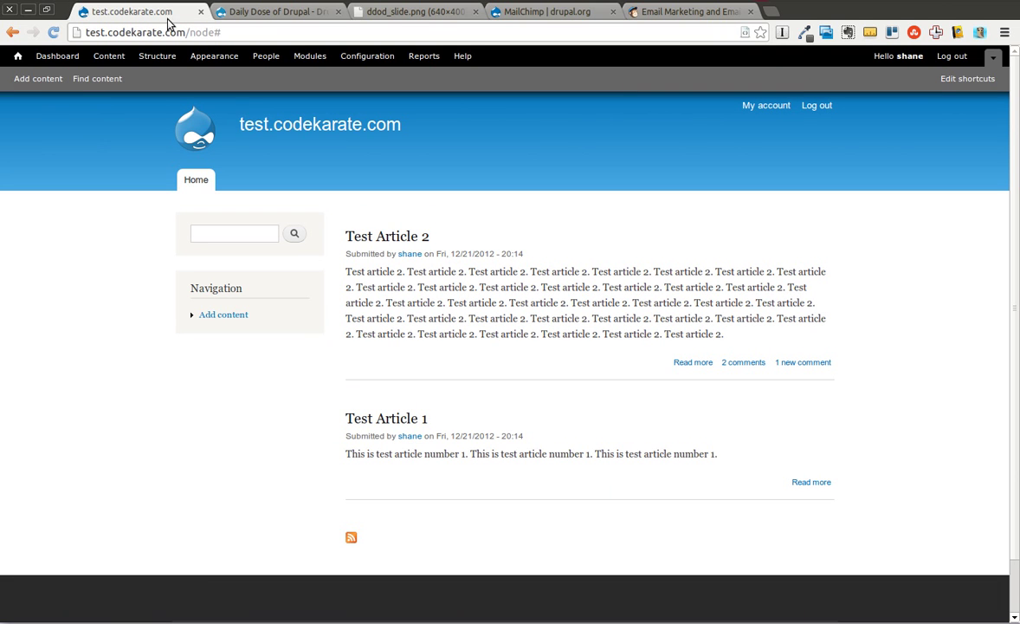
pyautogui.click(310, 57)
pyautogui.scroll(-20, 466, 395)
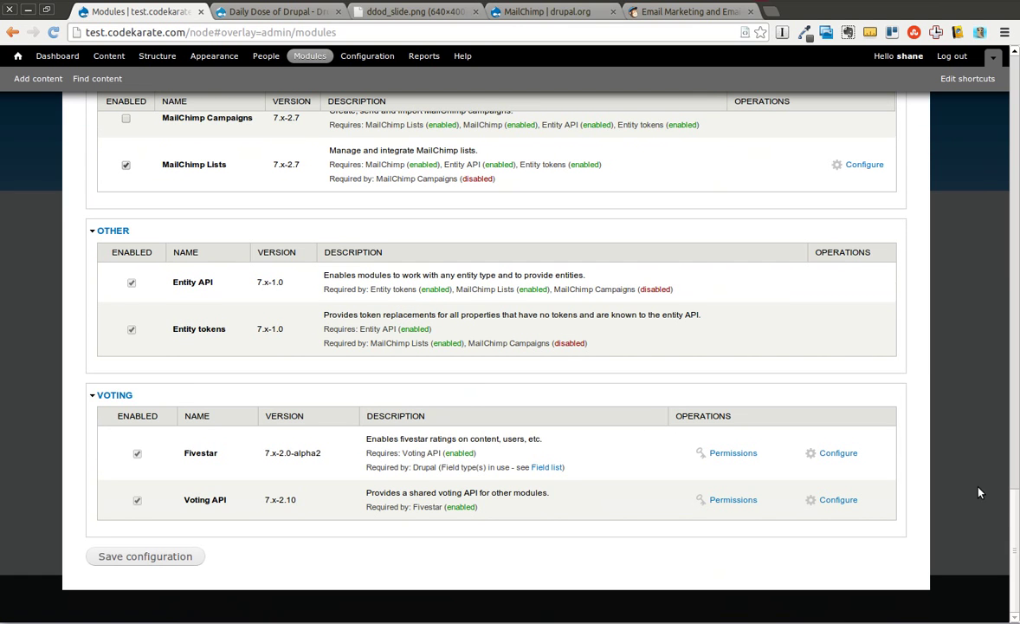
pyautogui.scroll(3, 990, 499)
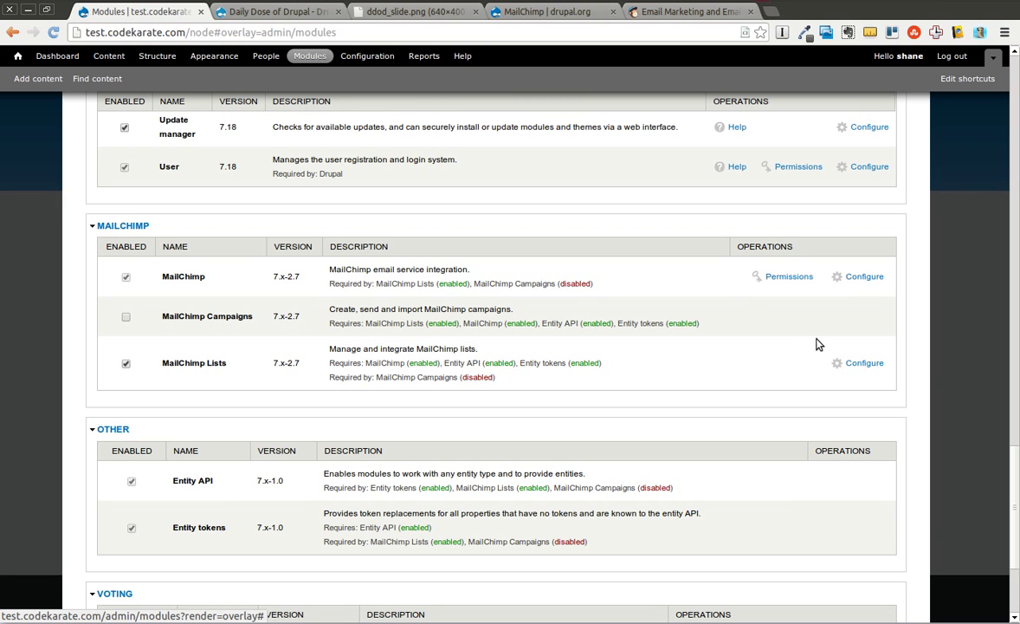
pyautogui.click(855, 363)
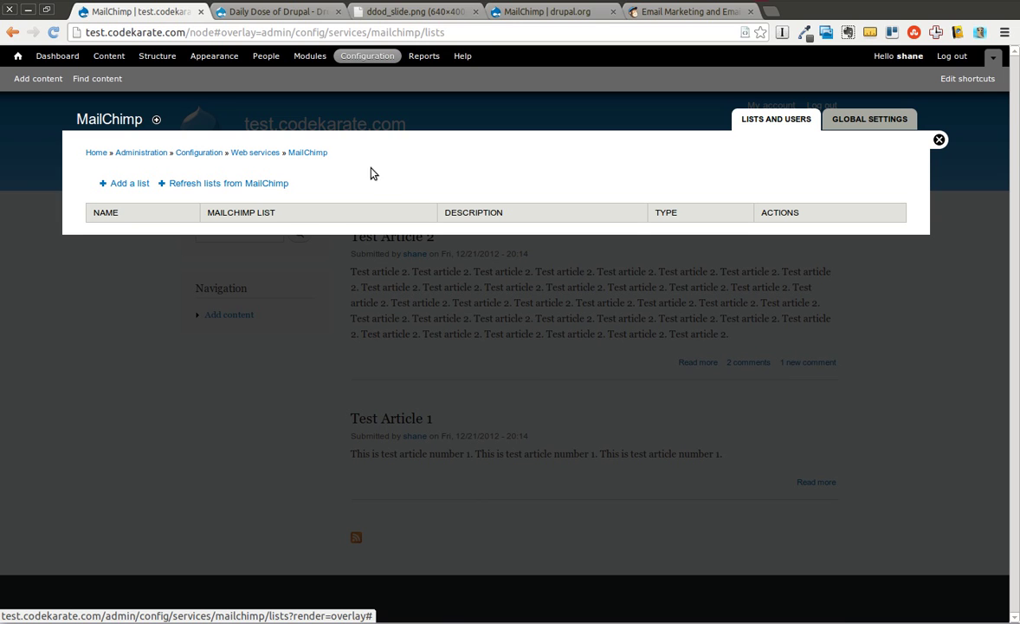
# Step: Add a new MailChimp list labelled 'Test list'
pyautogui.click(130, 184)
pyautogui.click(176, 189)
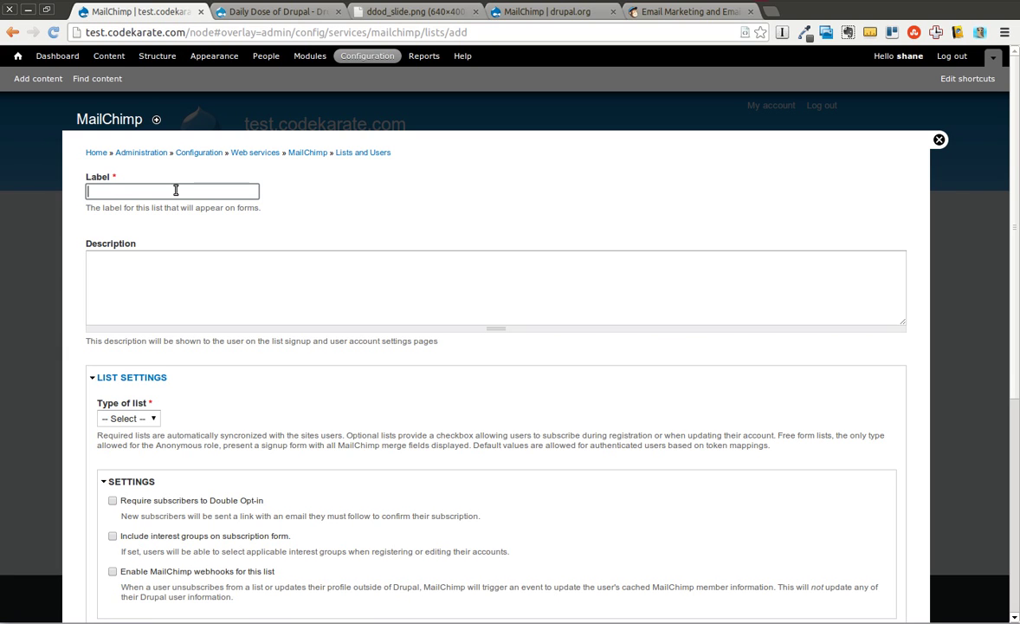
pyautogui.click(167, 188)
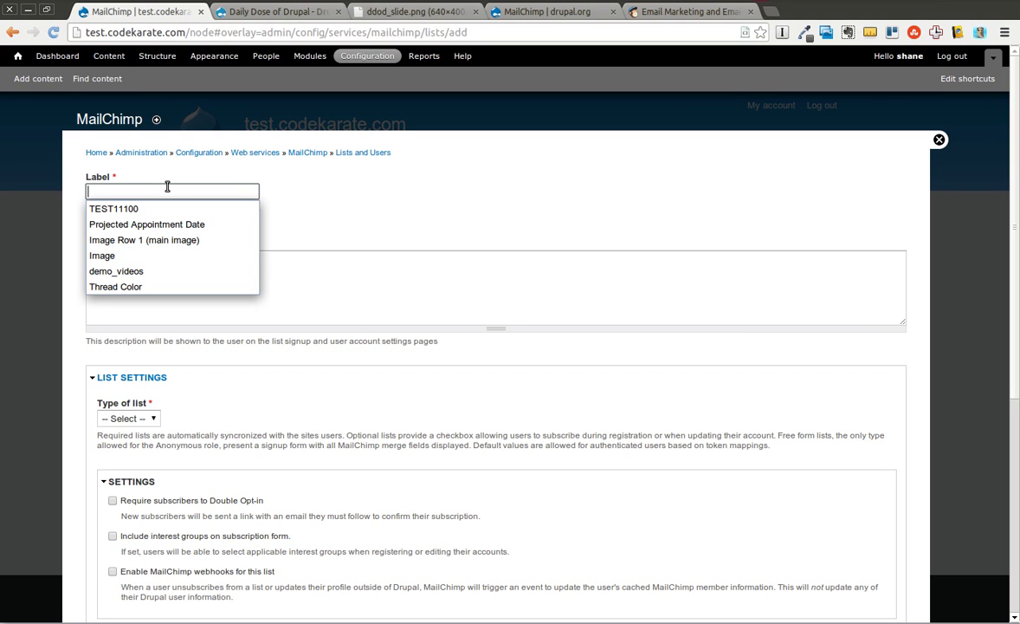
pyautogui.write('d')
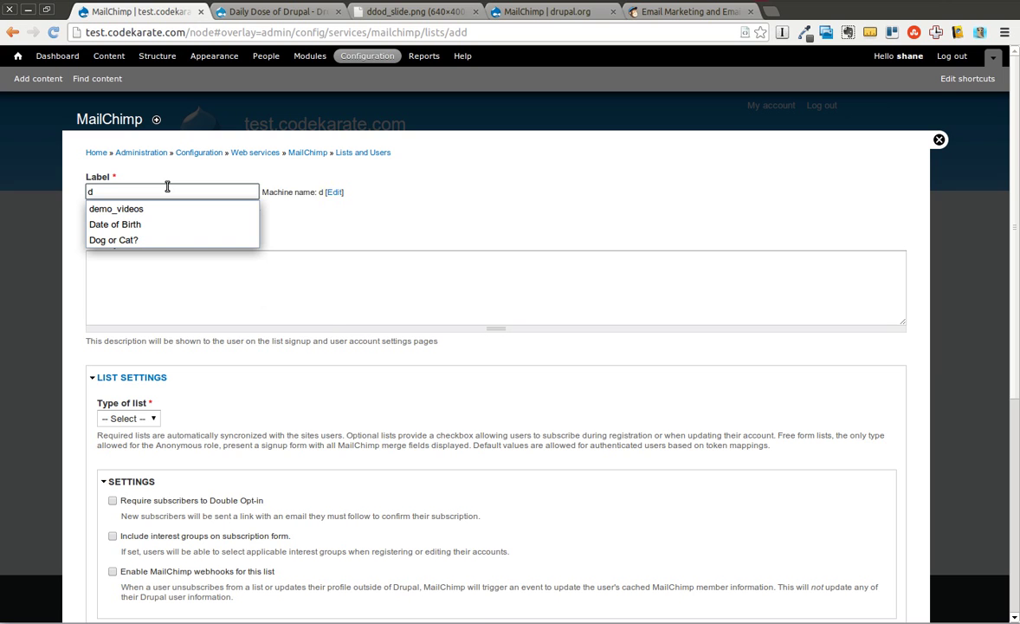
pyautogui.rightClick(167, 187)
pyautogui.click(141, 189)
pyautogui.press('BackSpace')
pyautogui.write('Test list')
# Step: Enter the description 'This is just a test list'
pyautogui.click(153, 268)
pyautogui.write('This is just a')
pyautogui.press('BackSpace')
pyautogui.press('BackSpace')
pyautogui.press('BackSpace')
pyautogui.press('BackSpace')
pyautogui.press('BackSpace')
pyautogui.press('BackSpace')
pyautogui.write('just a test list')
pyautogui.click(169, 366)
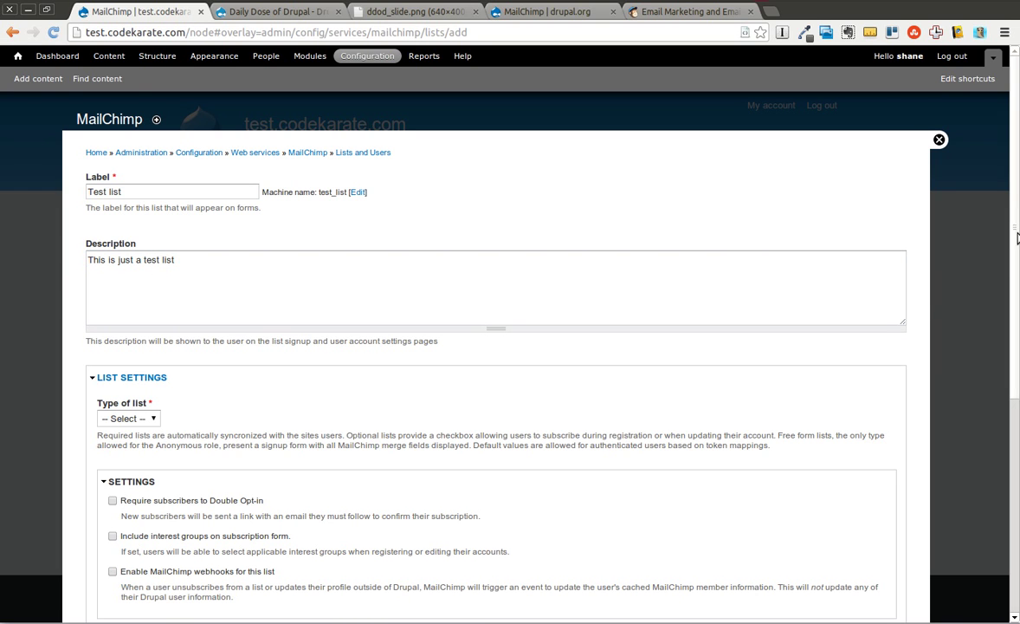
# Step: Set list type to Free form, require double opt-in, and allow anonymous and authenticated users
pyautogui.scroll(-2, 988, 260)
pyautogui.click(129, 329)
pyautogui.click(134, 381)
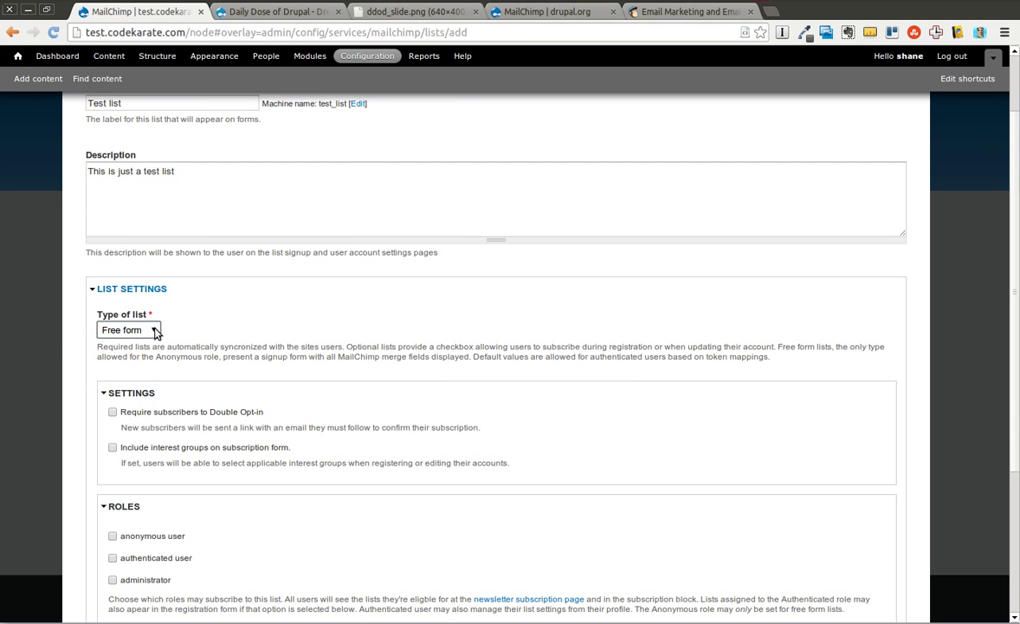
pyautogui.click(112, 413)
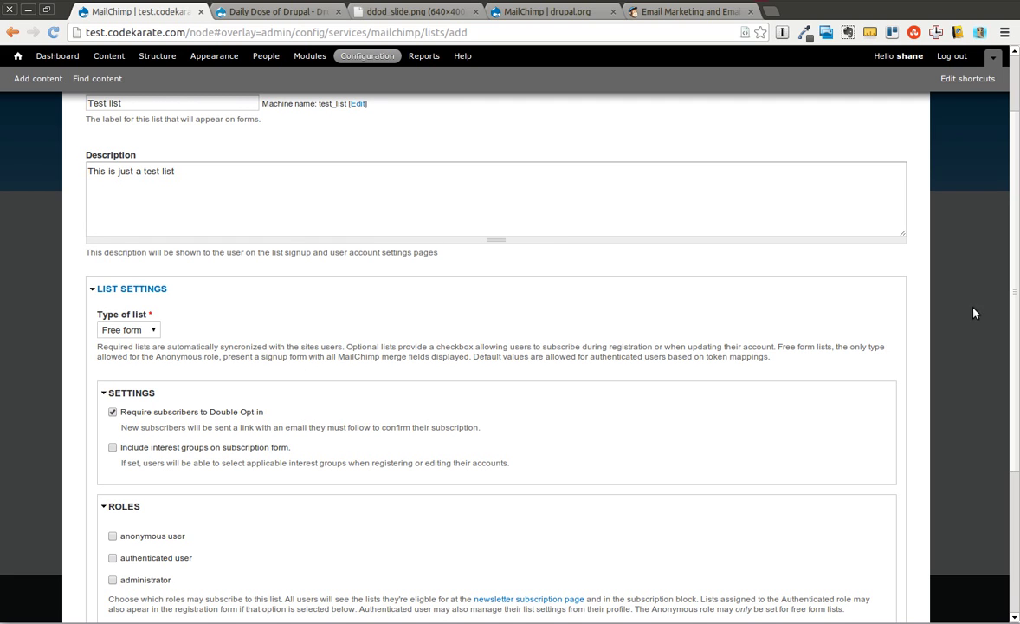
pyautogui.scroll(-3, 1013, 358)
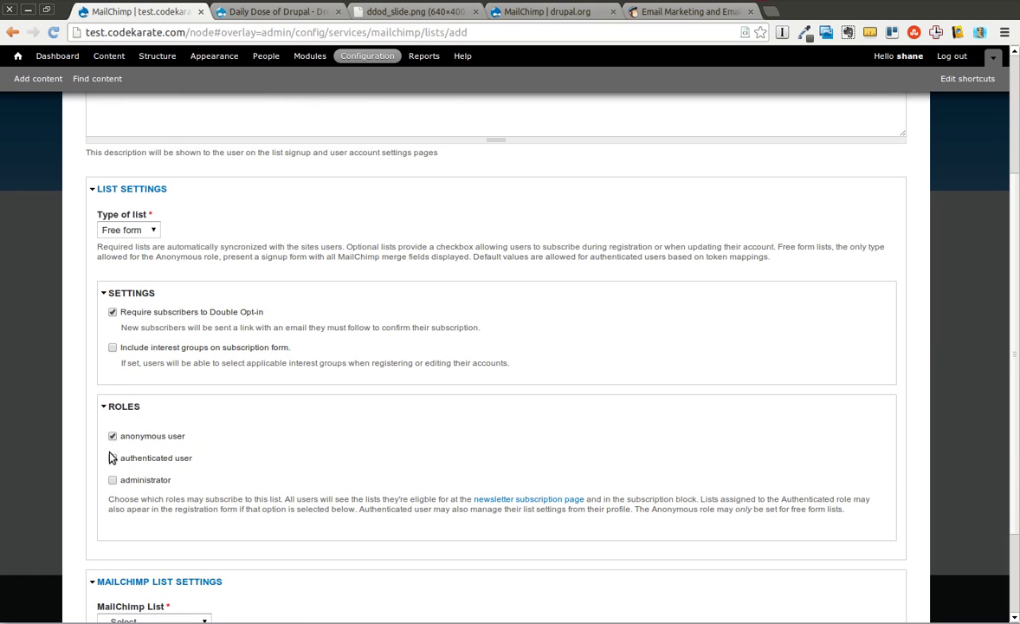
pyautogui.click(111, 458)
pyautogui.moveTo(1014, 352); pyautogui.dragTo(1007, 433)
pyautogui.click(191, 497)
pyautogui.click(191, 497)
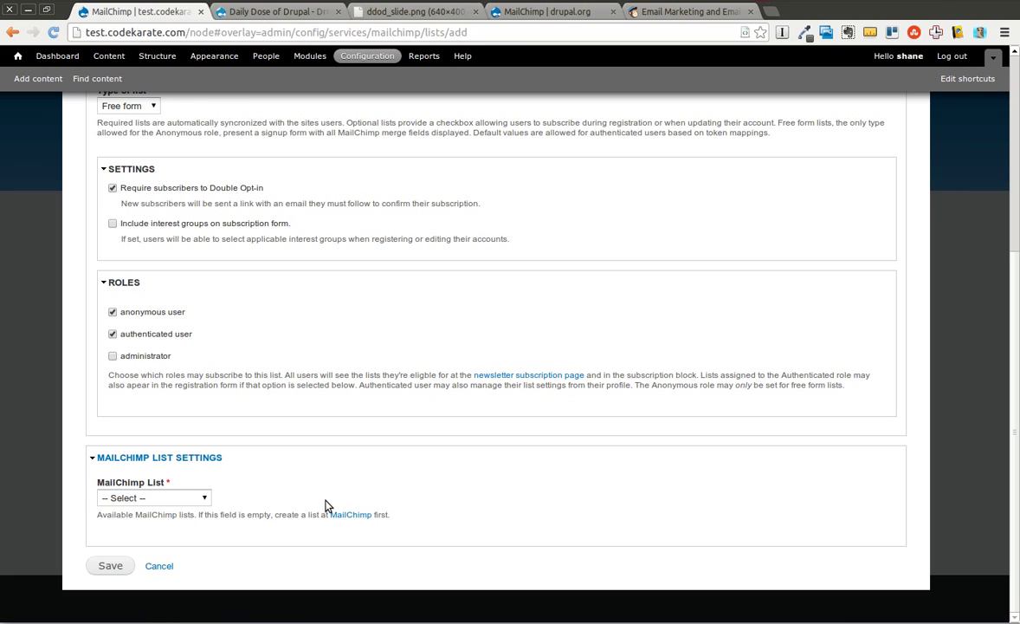
# Step: Link the form to the MailChimp list 'Test List'
pyautogui.click(203, 500)
pyautogui.click(170, 539)
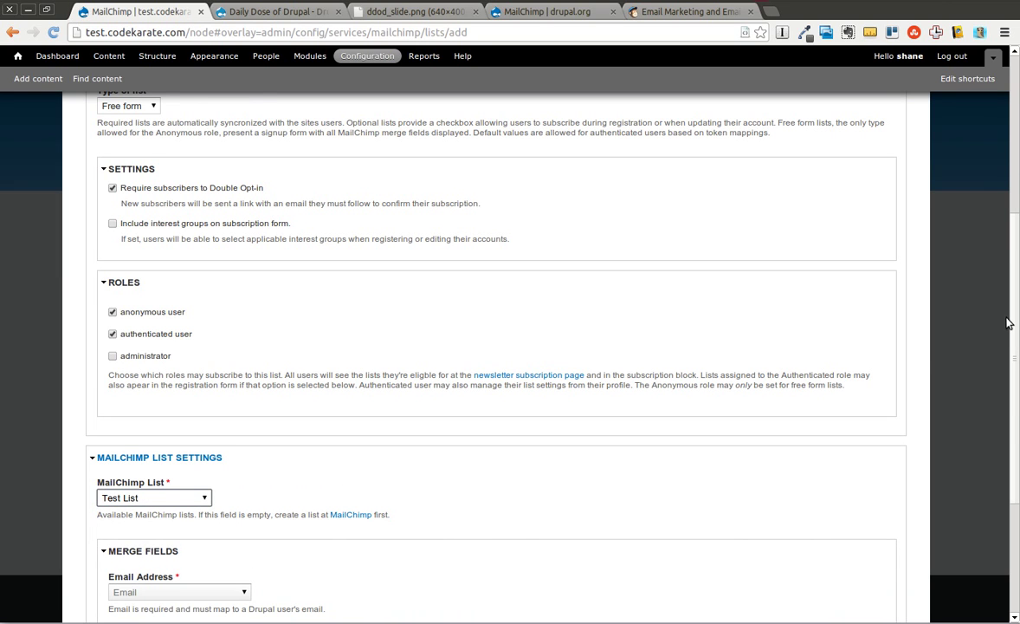
pyautogui.moveTo(1007, 322); pyautogui.dragTo(1009, 427)
# Step: Try First Name merge field mappings, briefly choosing 'Last access - Medium format'
pyautogui.click(218, 456)
pyautogui.click(219, 459)
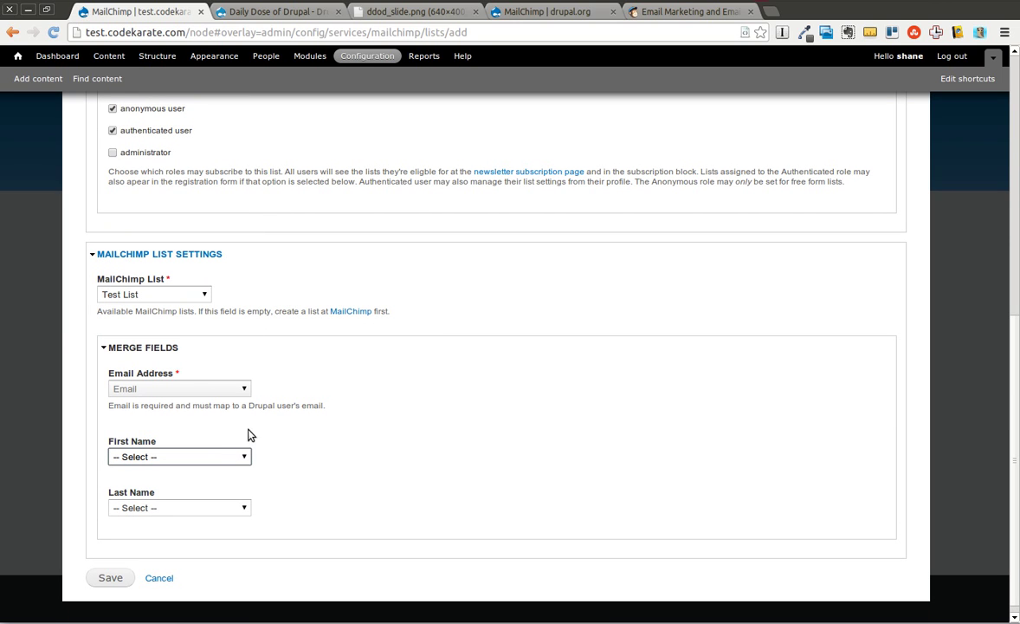
pyautogui.click(241, 457)
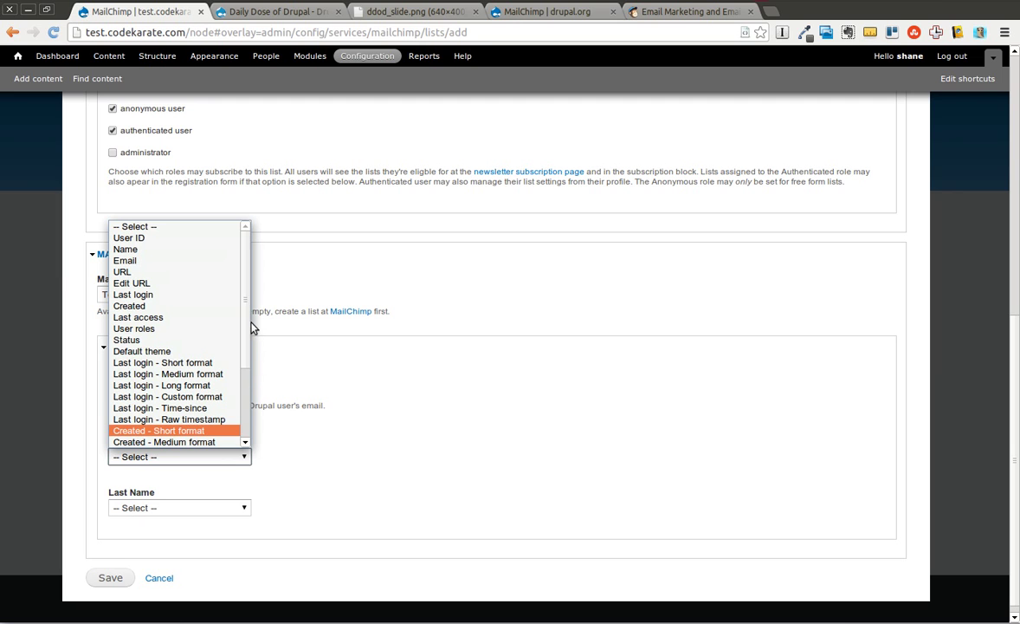
pyautogui.moveTo(249, 319); pyautogui.dragTo(237, 413)
pyautogui.click(236, 397)
pyautogui.click(243, 457)
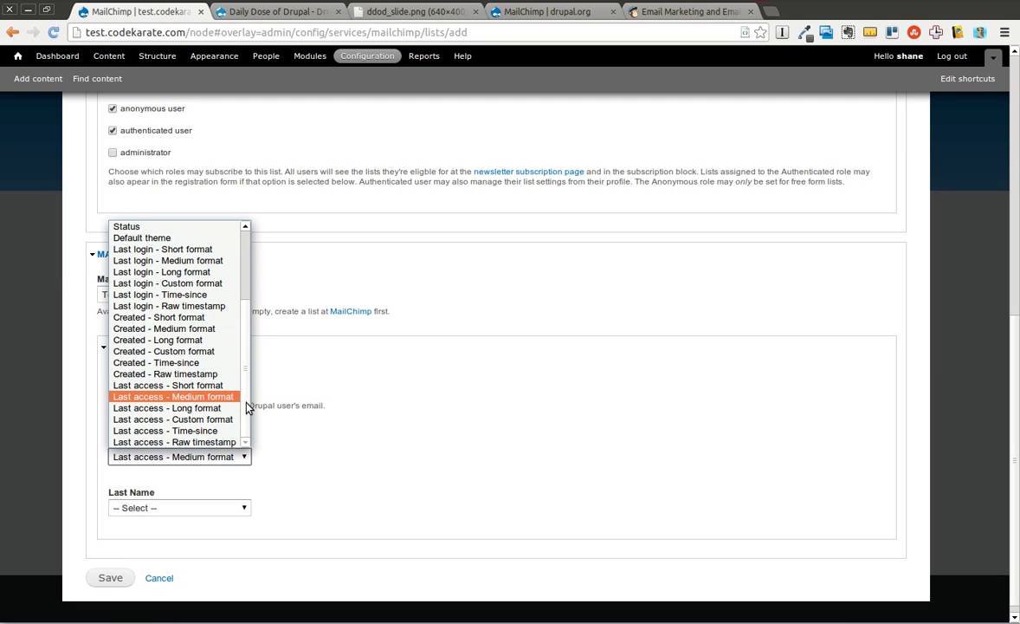
pyautogui.moveTo(246, 399); pyautogui.dragTo(258, 291)
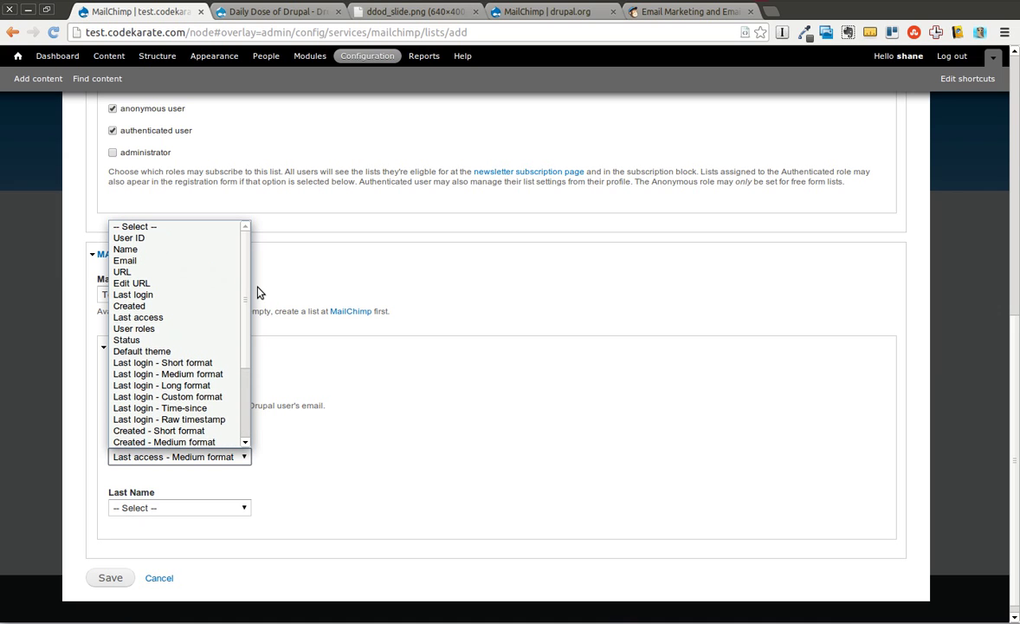
# Step: Review Last Name options and reset First Name to '-- Select --', leaving both unmapped
pyautogui.click(412, 427)
pyautogui.click(234, 510)
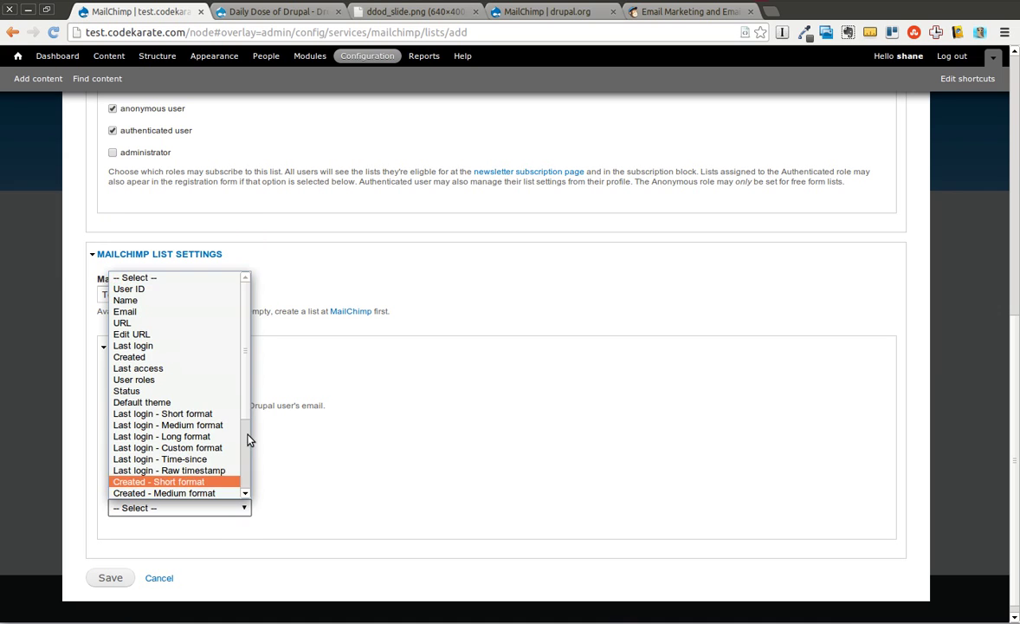
pyautogui.moveTo(249, 409); pyautogui.dragTo(246, 479)
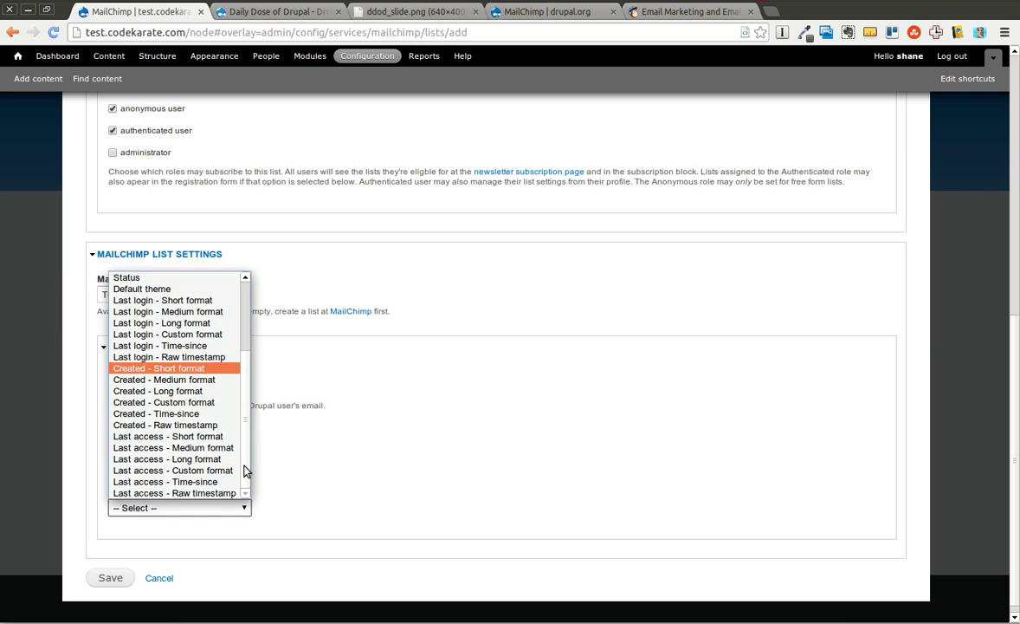
pyautogui.click(277, 479)
pyautogui.click(243, 456)
pyautogui.scroll(3, 244, 389)
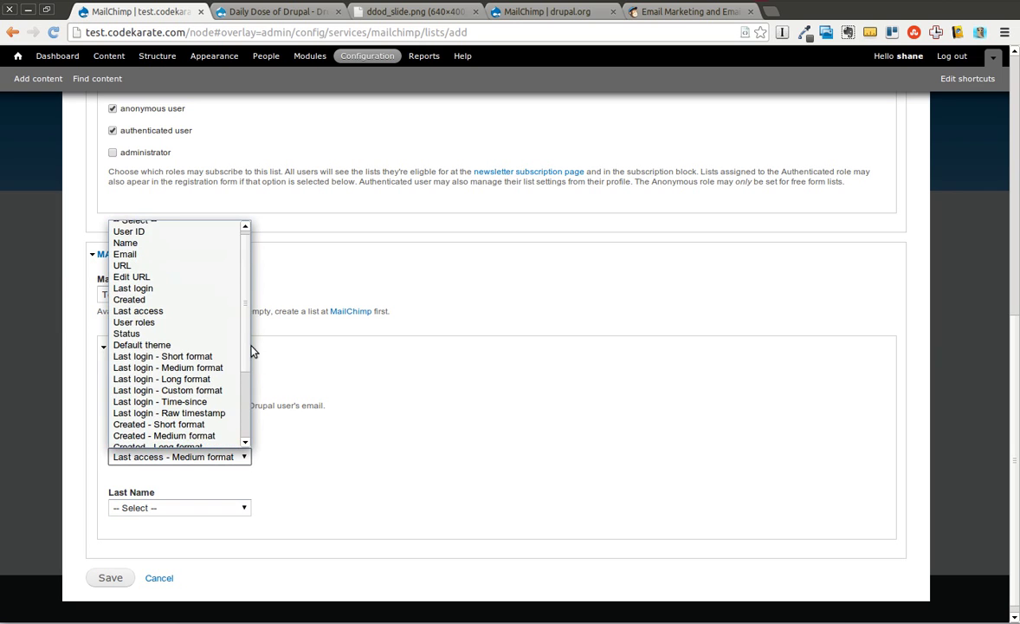
pyautogui.click(165, 227)
pyautogui.click(430, 550)
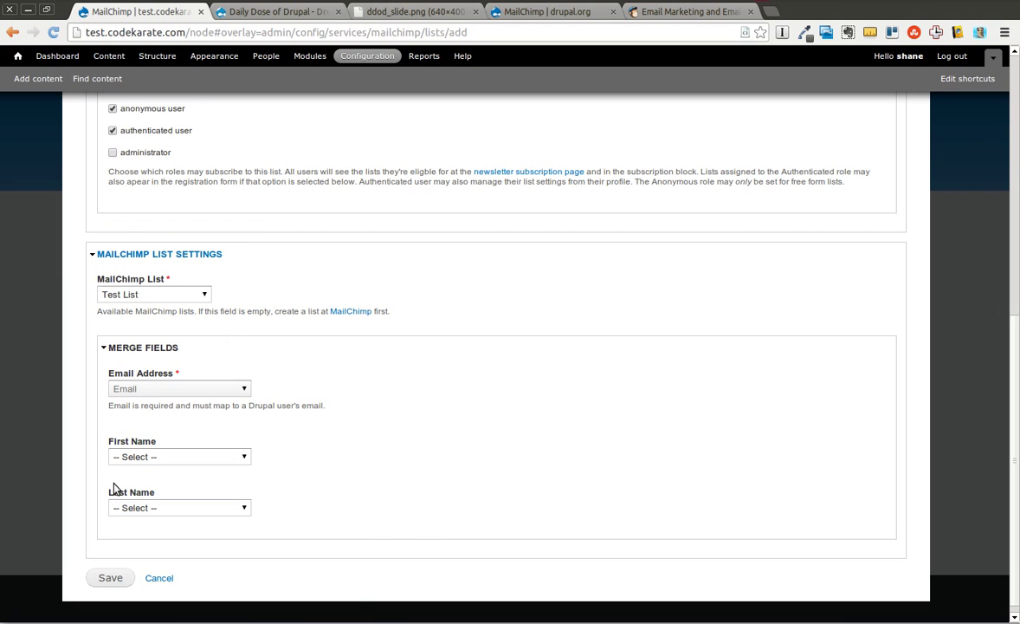
pyautogui.press('Tab')
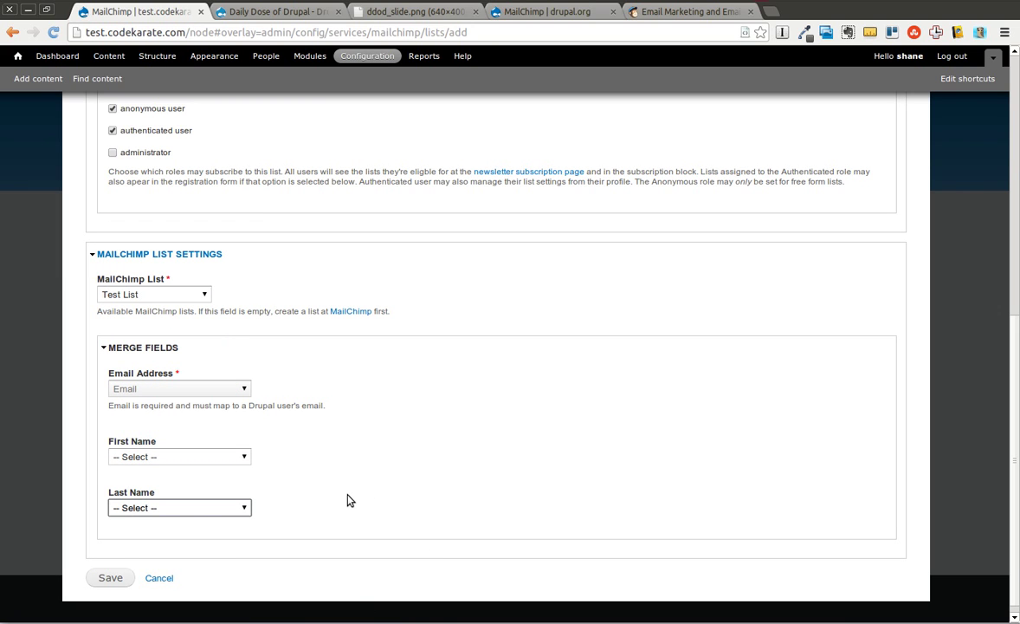
# Step: Save Test list, refresh lists from MailChimp, and return to the MailChimp lists table
pyautogui.click(111, 578)
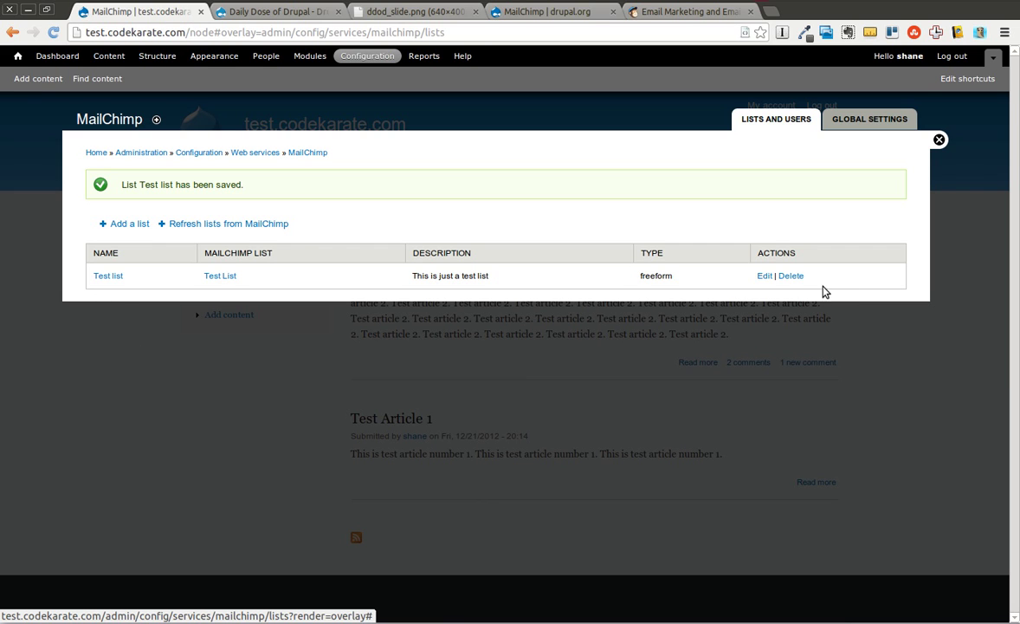
pyautogui.click(257, 224)
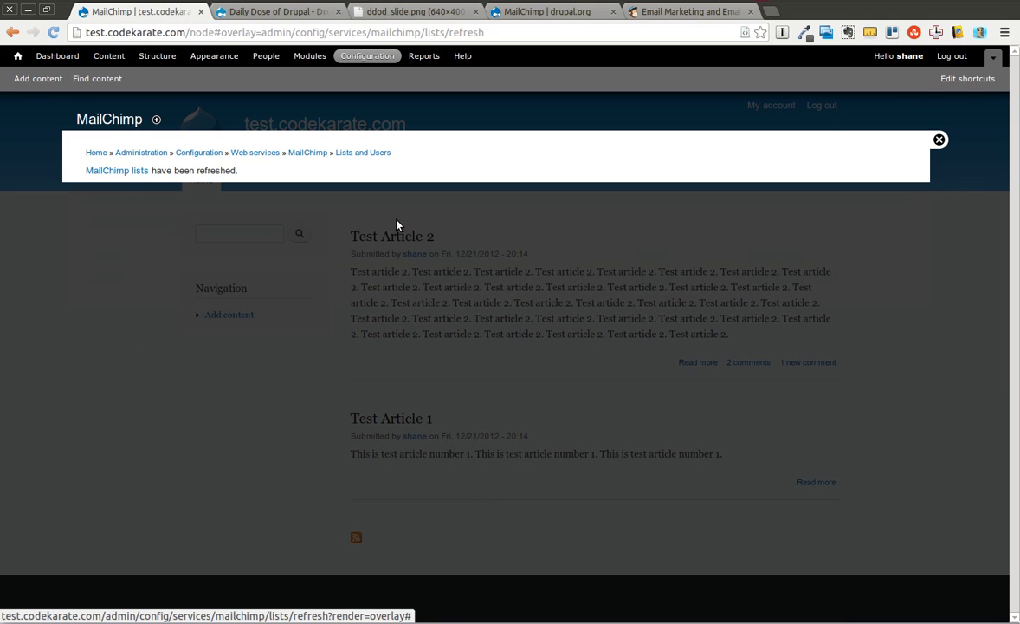
pyautogui.click(113, 172)
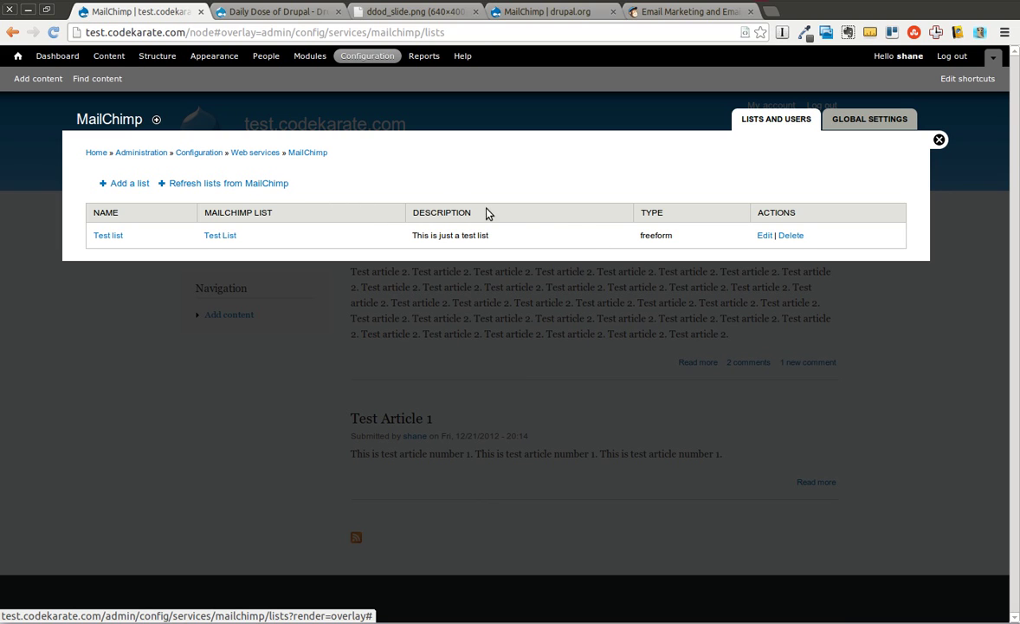
pyautogui.click(168, 185)
# Step: In Structure > Blocks, move the Mailchimp Test list block into Sidebar first below Search form, and save
pyautogui.click(165, 57)
pyautogui.click(115, 178)
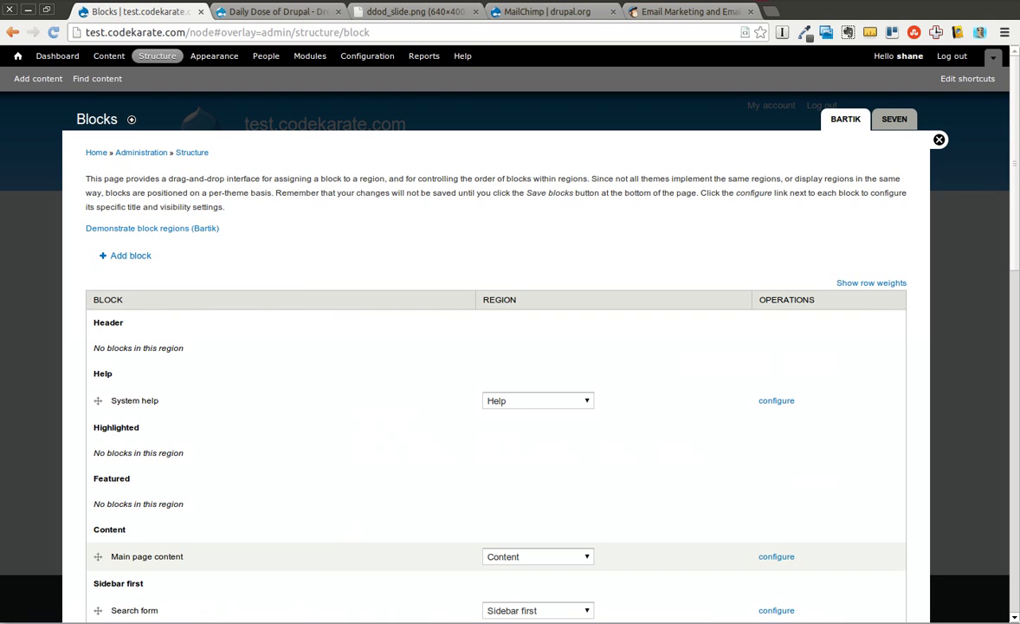
pyautogui.scroll(-5, 1007, 208)
pyautogui.scroll(-10, 1001, 278)
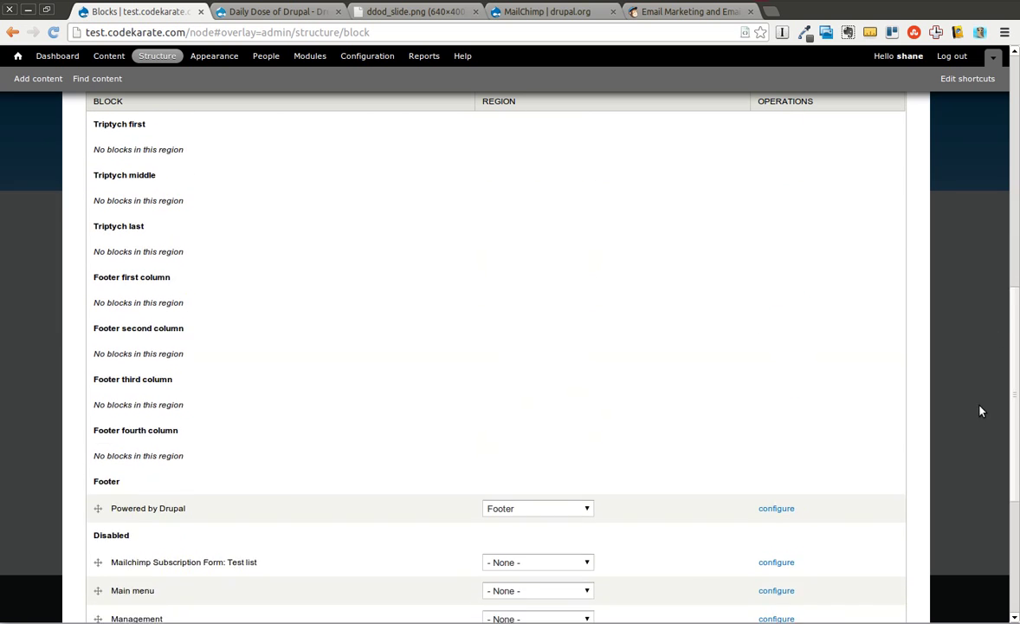
pyautogui.scroll(-1, 975, 446)
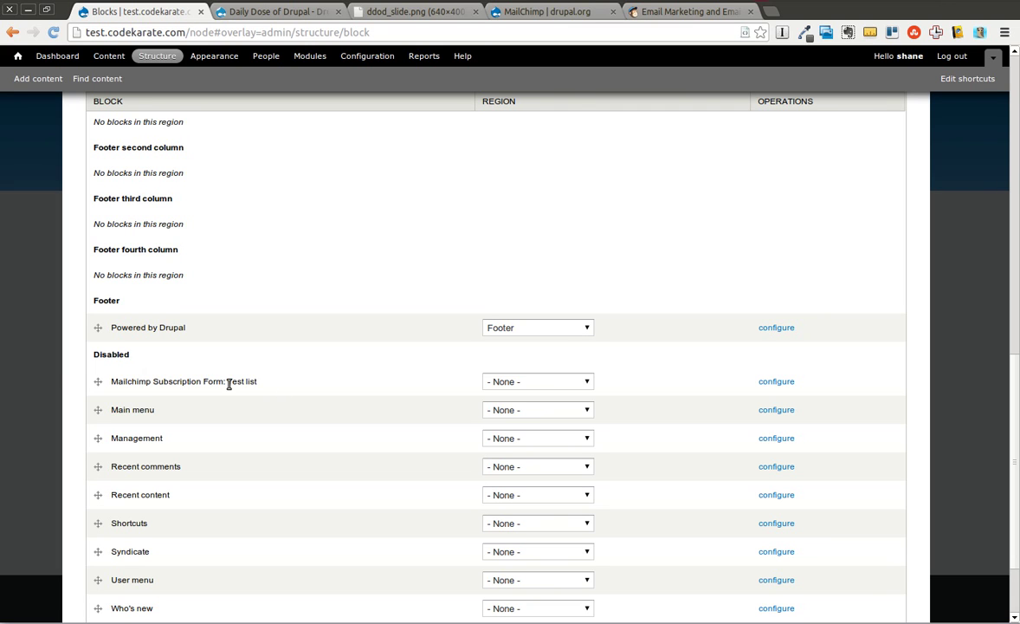
pyautogui.click(551, 385)
pyautogui.click(547, 465)
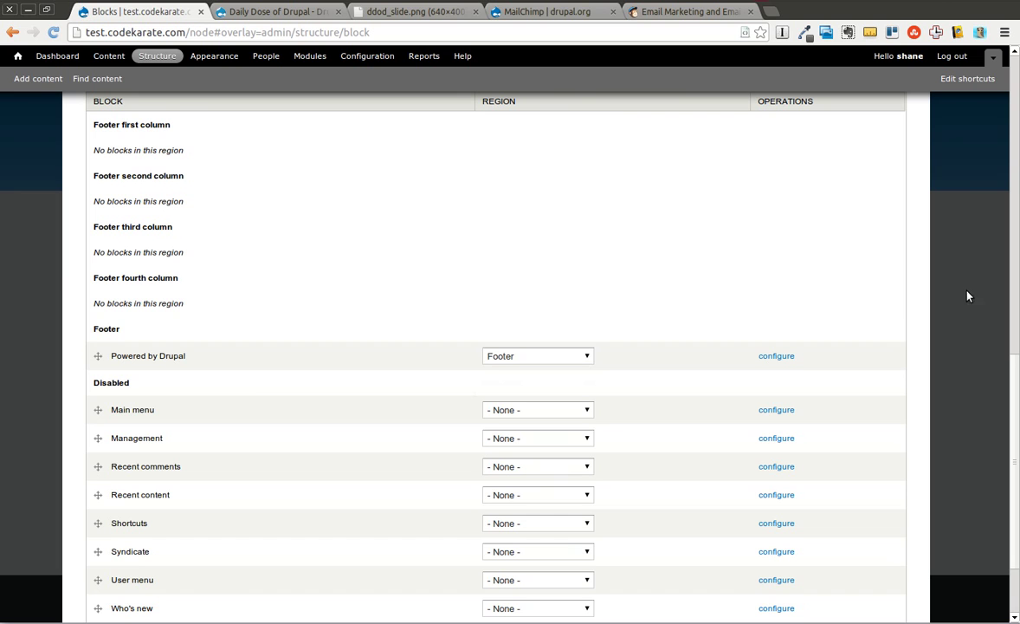
pyautogui.scroll(10, 1012, 349)
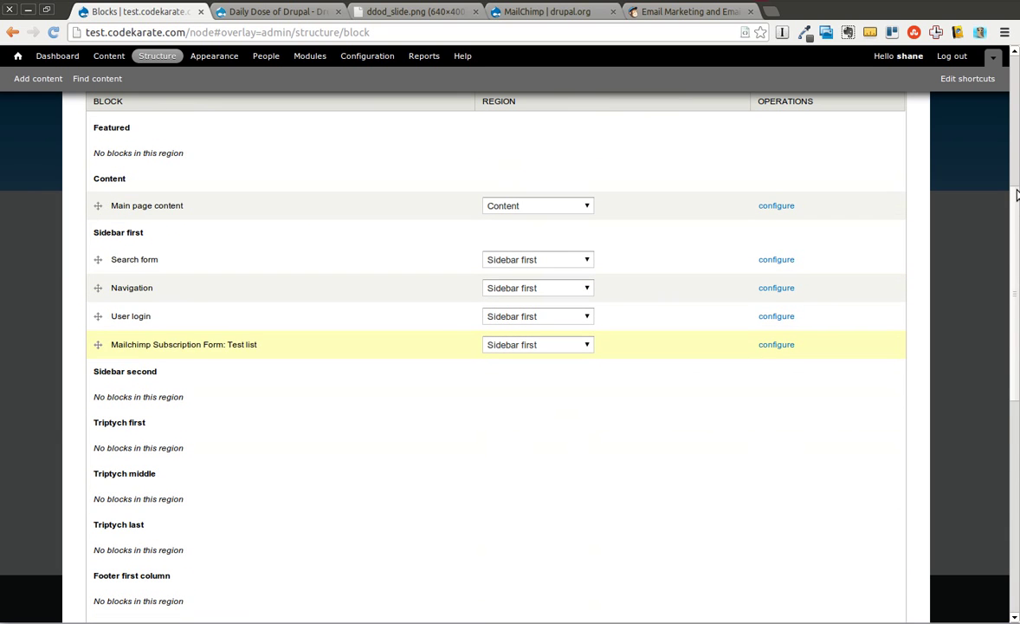
pyautogui.moveTo(97, 344); pyautogui.dragTo(109, 283)
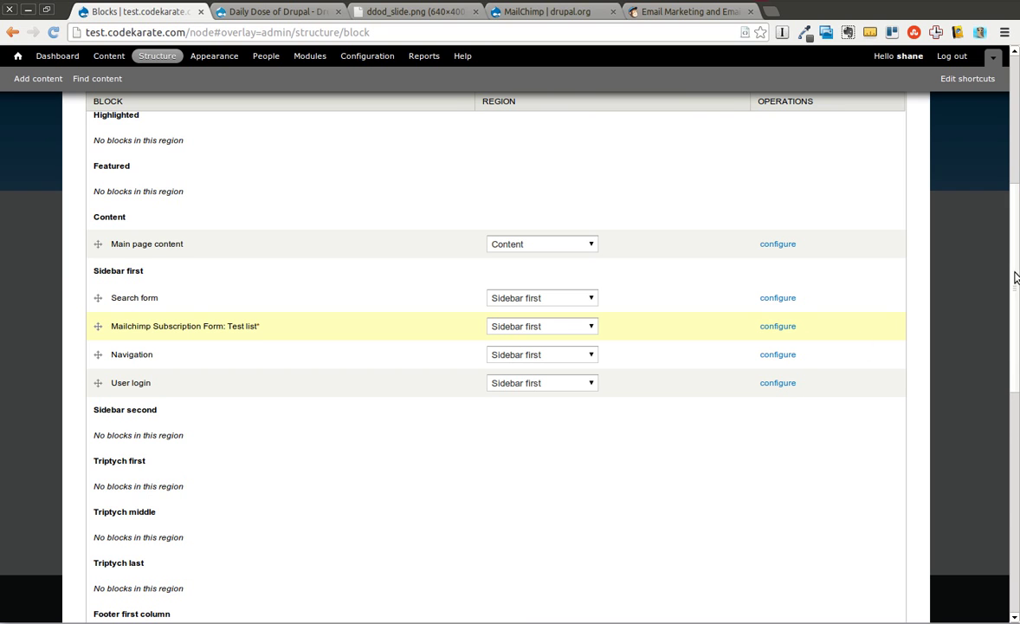
pyautogui.scroll(-7, 1005, 399)
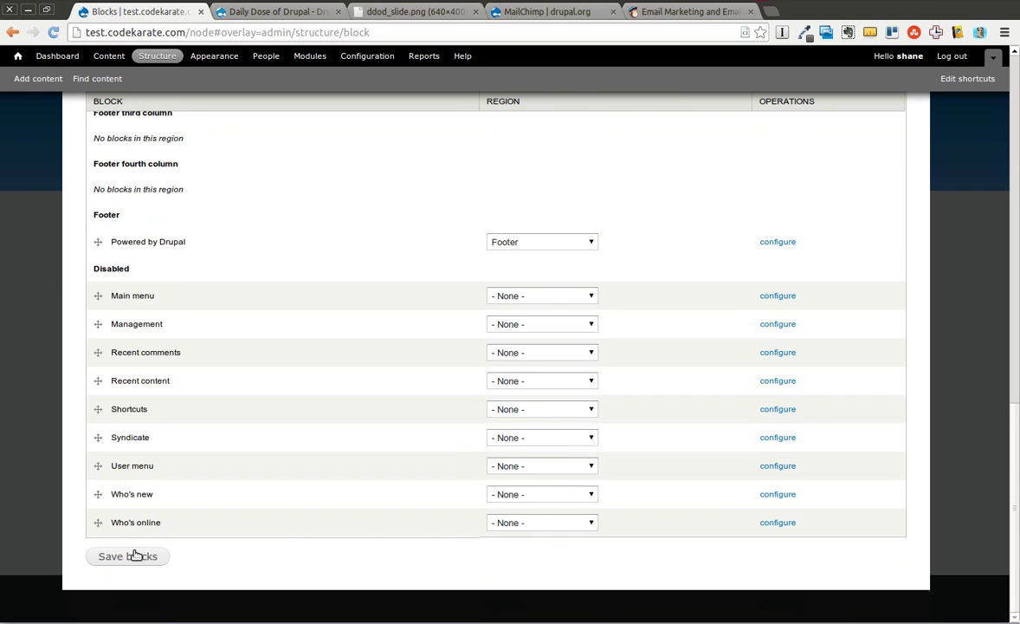
pyautogui.click(136, 556)
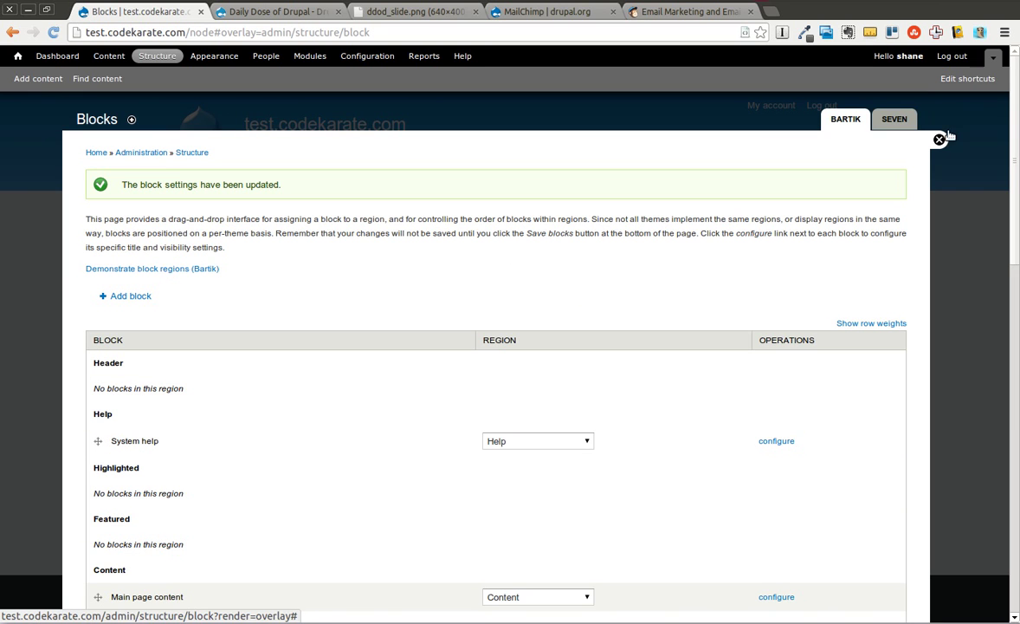
# Step: Close the Blocks overlay, inspect the Subscribe to Test list sidebar block, and bring in a second Firefox window
pyautogui.click(939, 139)
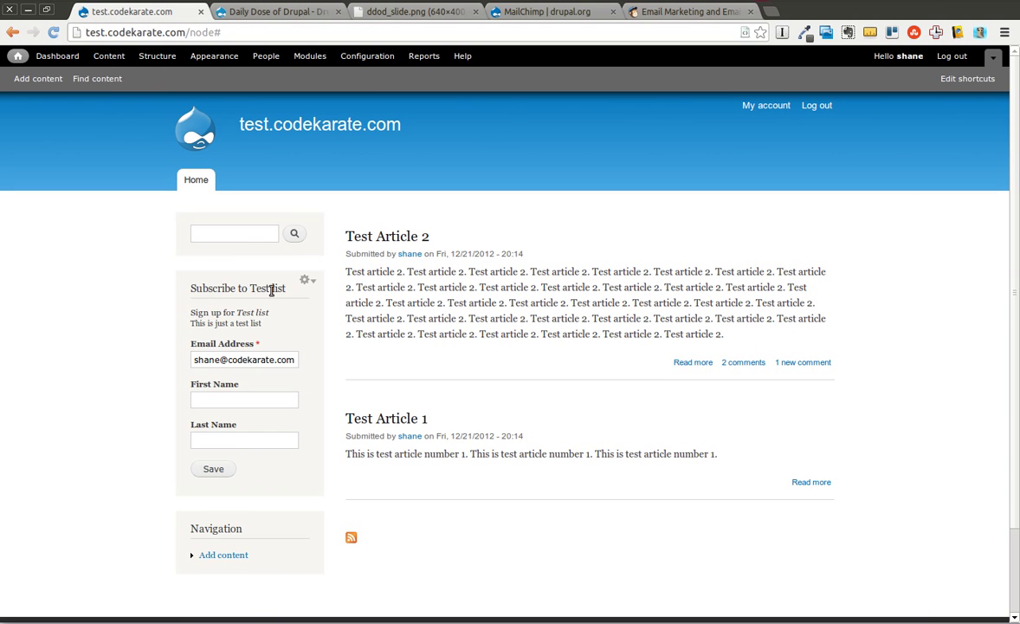
pyautogui.moveTo(261, 323)
pyautogui.mouseDown()
pyautogui.moveTo(200, 322)
pyautogui.moveTo(190, 312)
pyautogui.moveTo(249, 313)
pyautogui.mouseUp()
pyautogui.click(199, 331)
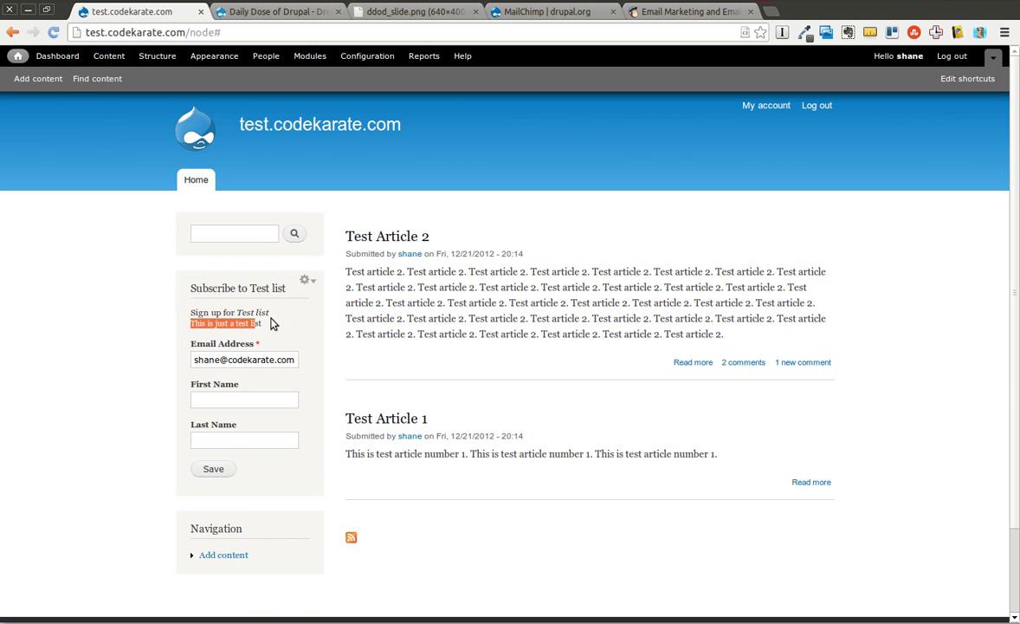
pyautogui.click(281, 334)
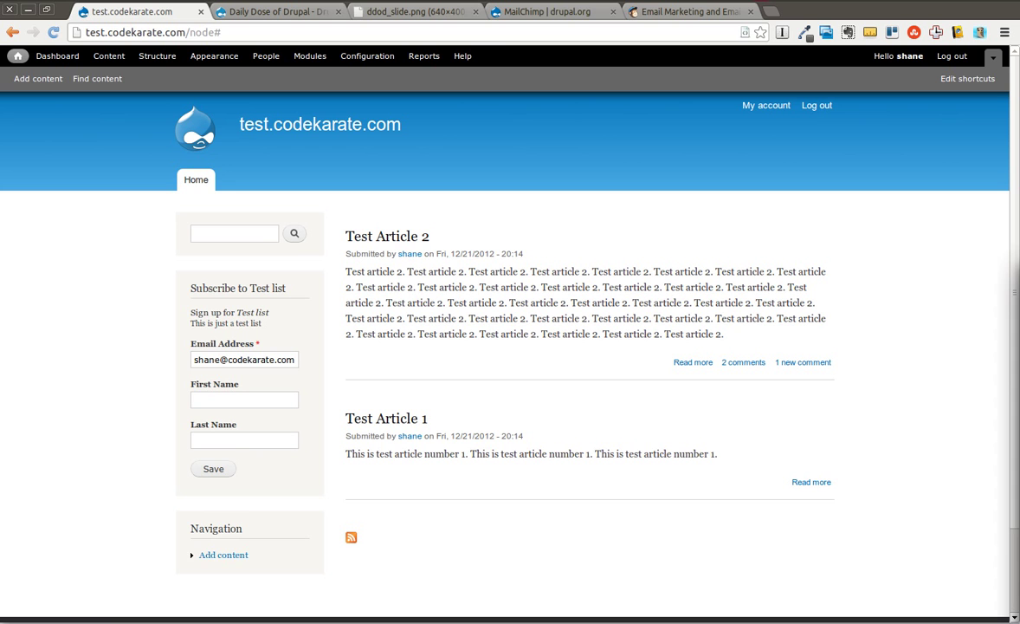
pyautogui.moveTo(1019, 364); pyautogui.dragTo(330, 91)
# Step: In the maximized second browser, enter a subscriber's first and last name and submit the sidebar signup form
pyautogui.doubleClick(330, 90)
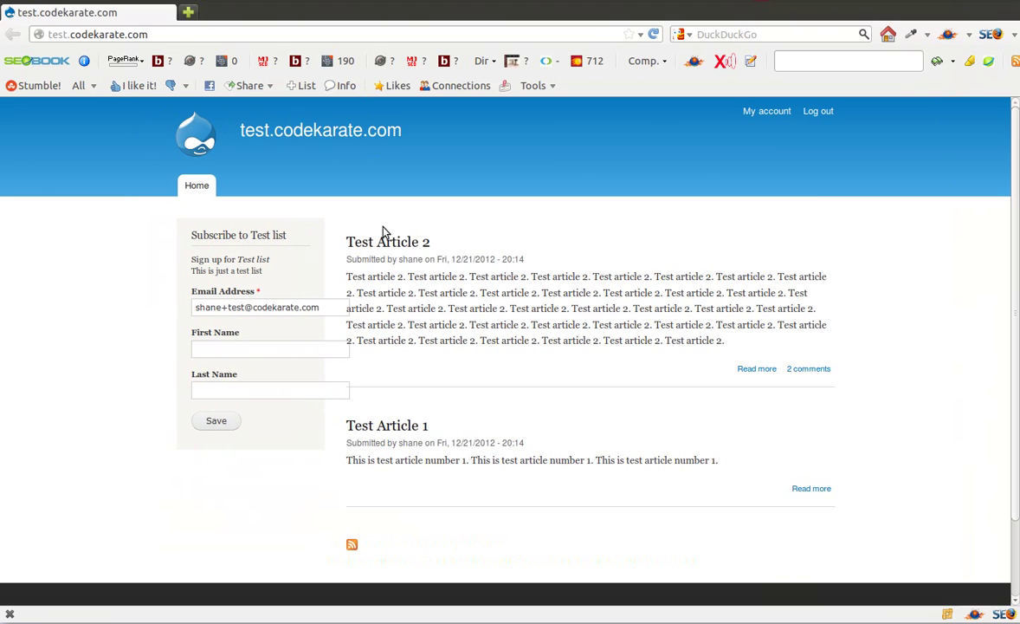
pyautogui.click(234, 354)
pyautogui.press('Tab')
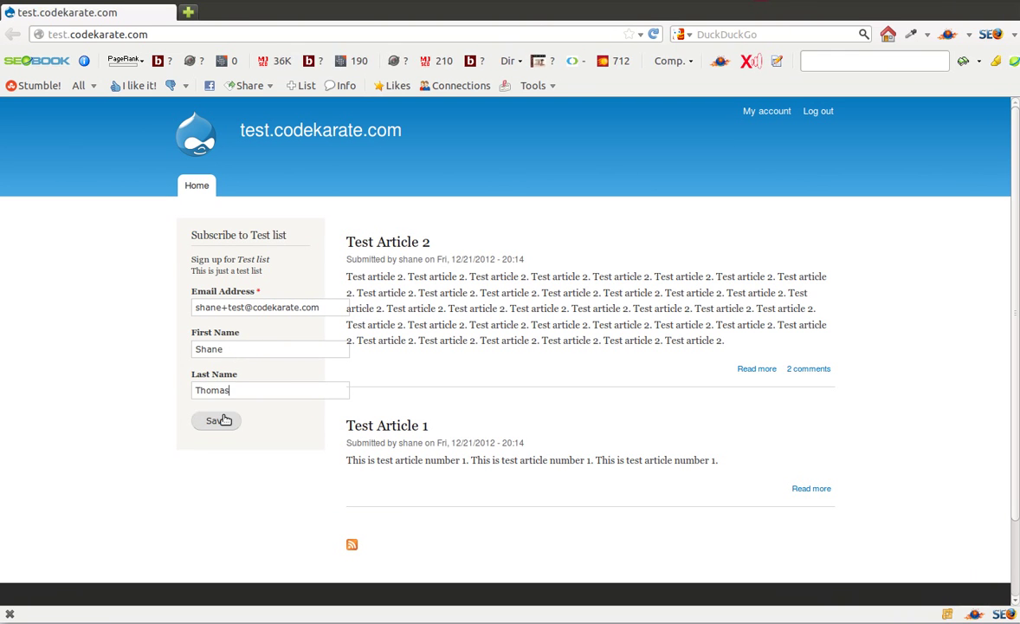
pyautogui.click(224, 421)
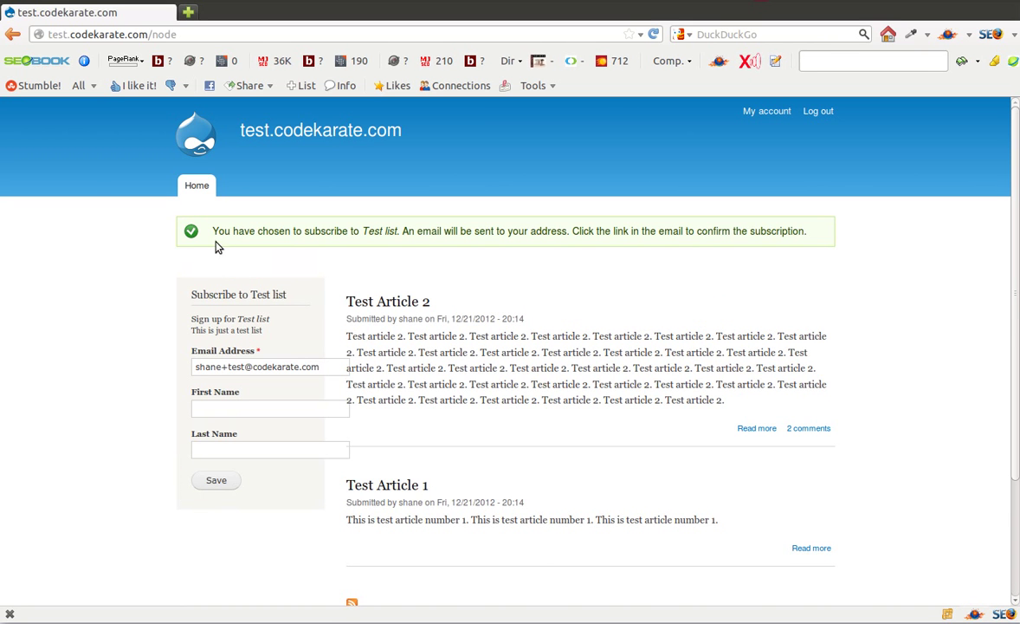
# Step: Highlight the subscription confirmation message, then return to the logged-in admin browser window
pyautogui.moveTo(218, 230); pyautogui.dragTo(808, 231)
pyautogui.click(759, 276)
pyautogui.hotkey('alt', 'Tab')
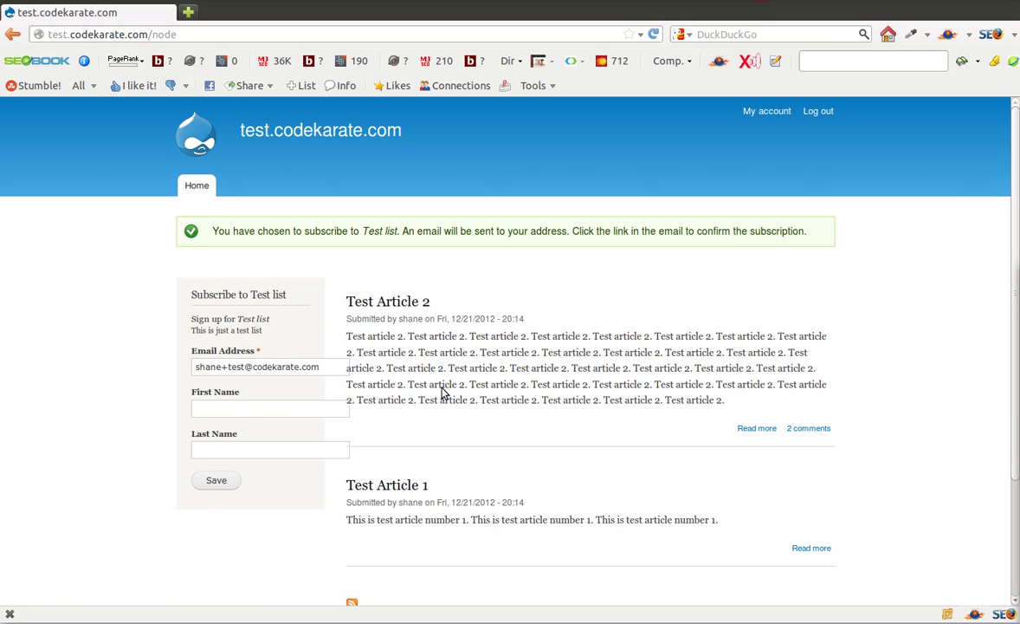
pyautogui.hotkey('alt', 'Tab')
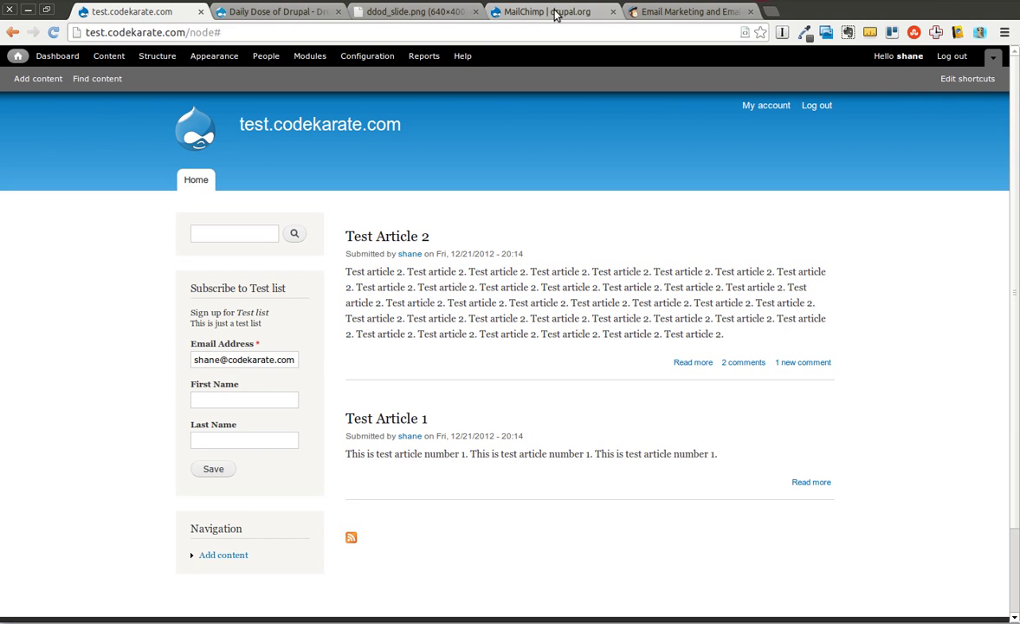
# Step: Switch to the 'MailChimp | drupal.org' tab showing the module's project page
pyautogui.click(595, 15)
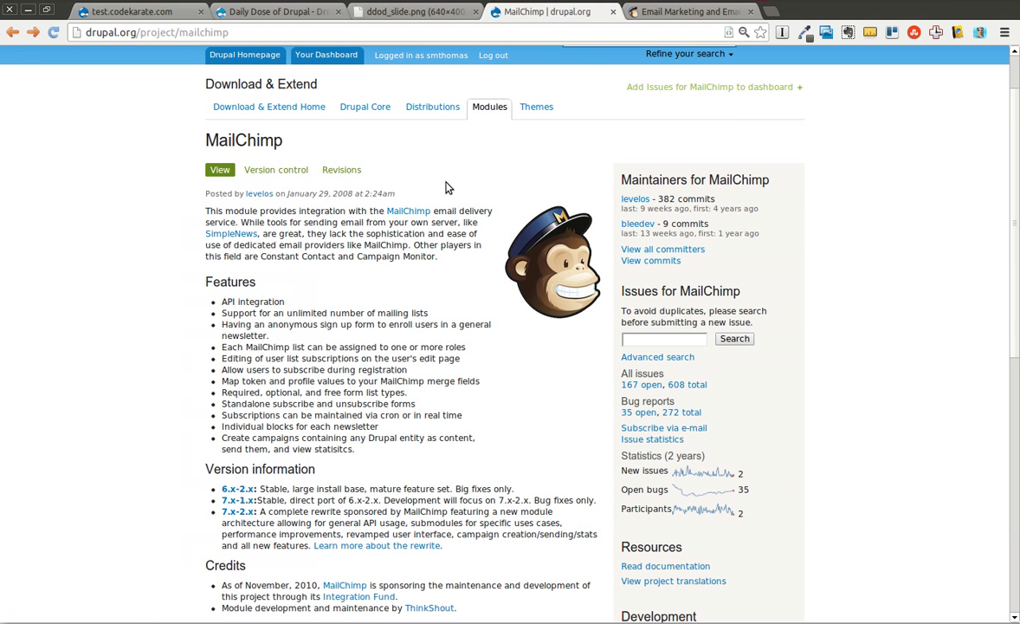